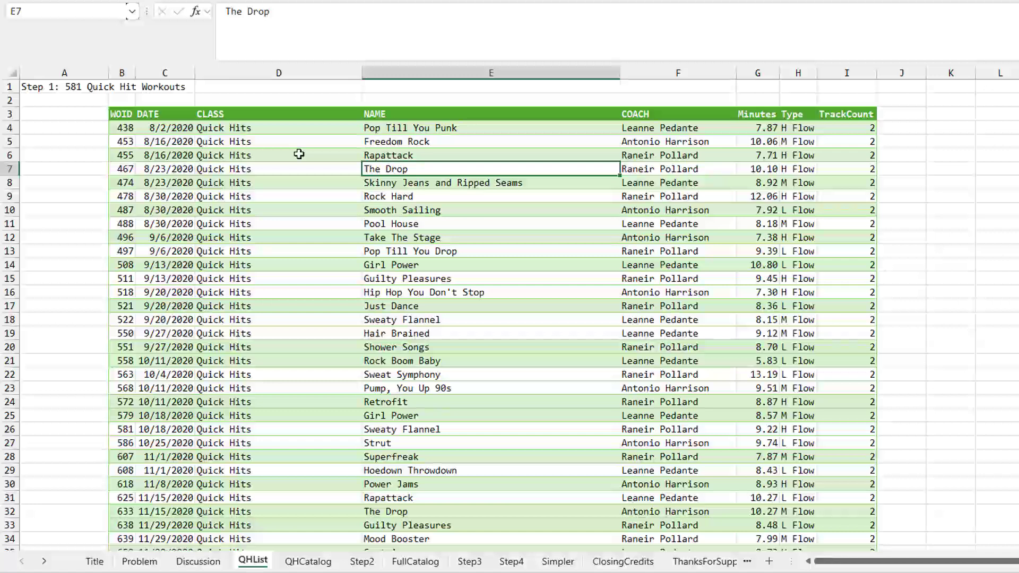
Trace Quick Hit 438 from QHList to its QHCatalog track 1 artist and song, then view Step2.
{"action": "left_click", "coordinate": [123, 128]}
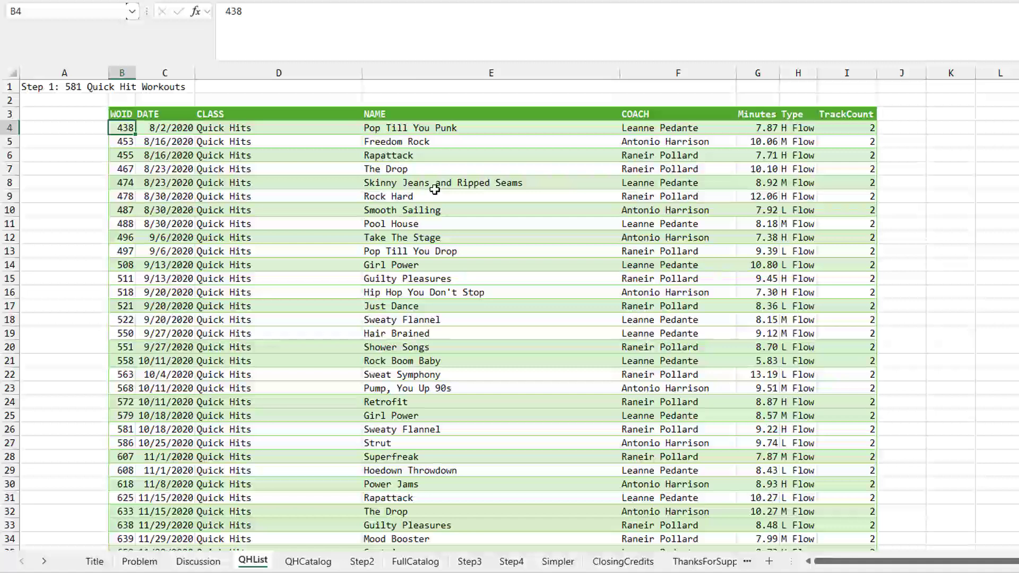
{"action": "key", "text": "ctrl+Page_Down"}
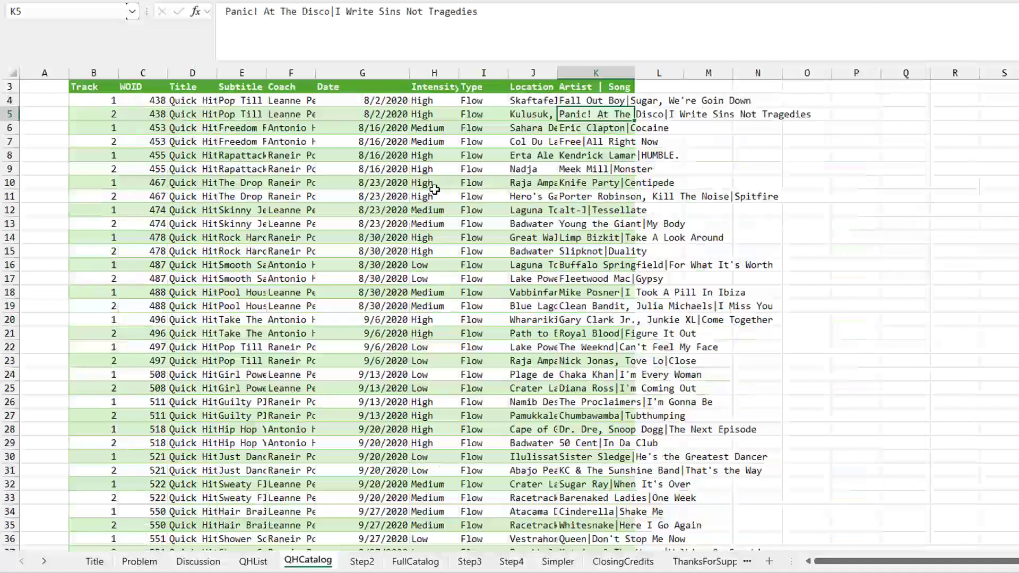
{"action": "left_click", "coordinate": [159, 101]}
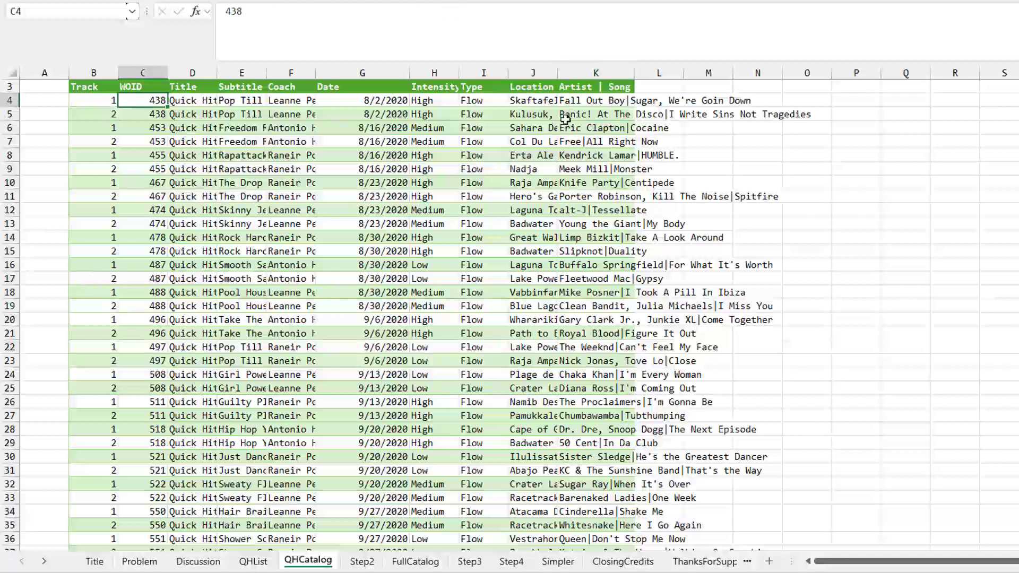
{"action": "left_click", "coordinate": [621, 104]}
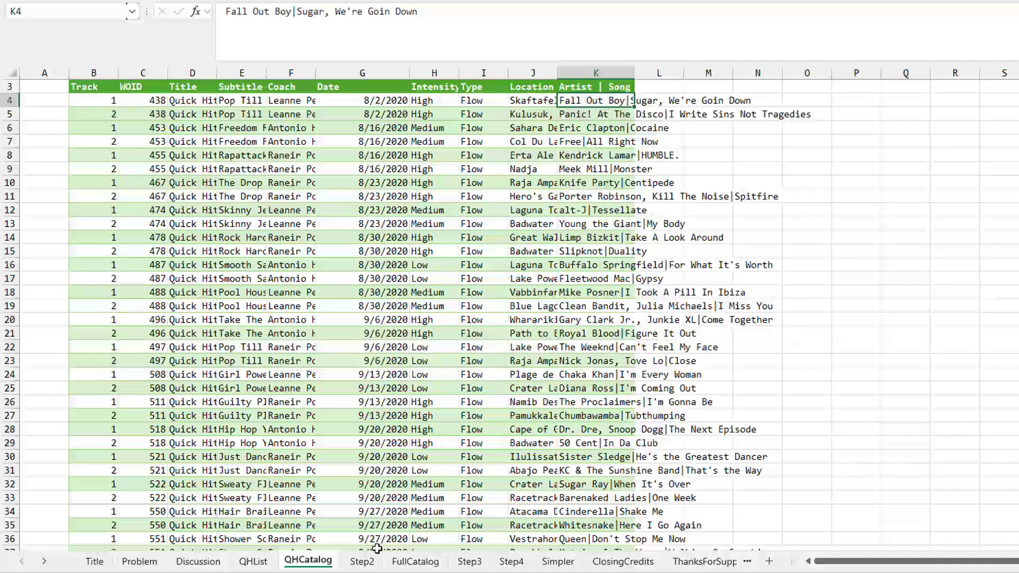
{"action": "left_click", "coordinate": [362, 561]}
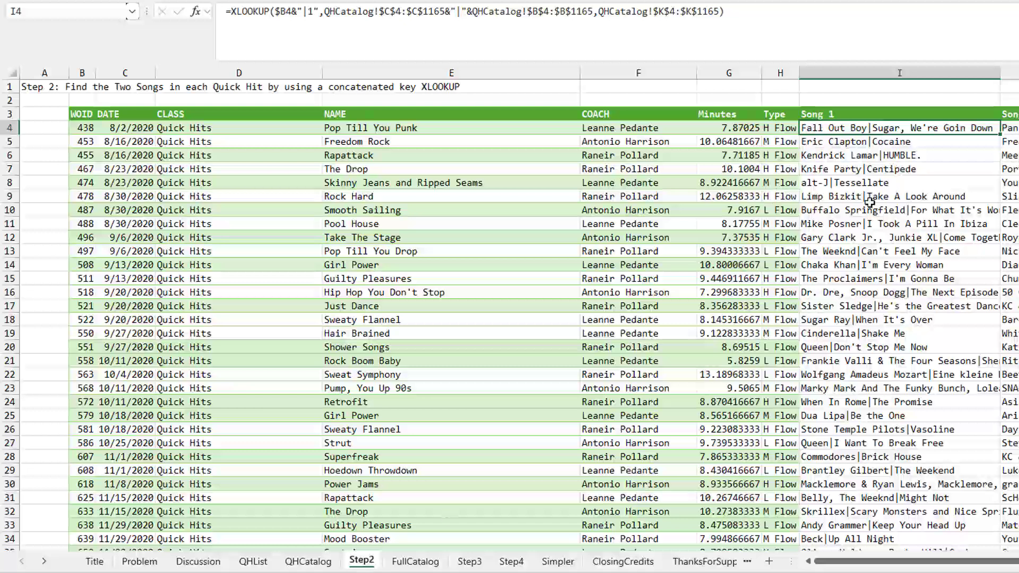
Inspect Step2's Song 1 XLOOKUP formula in I4, cross-checking the QHCatalog sheet.
{"action": "key", "text": "F2"}
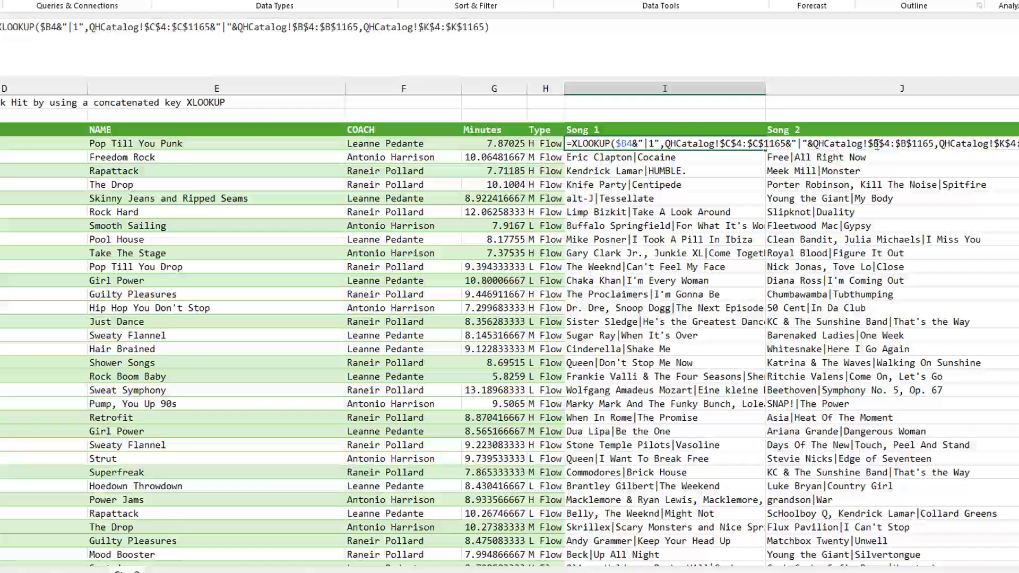
{"action": "key", "text": "ctrl+Return"}
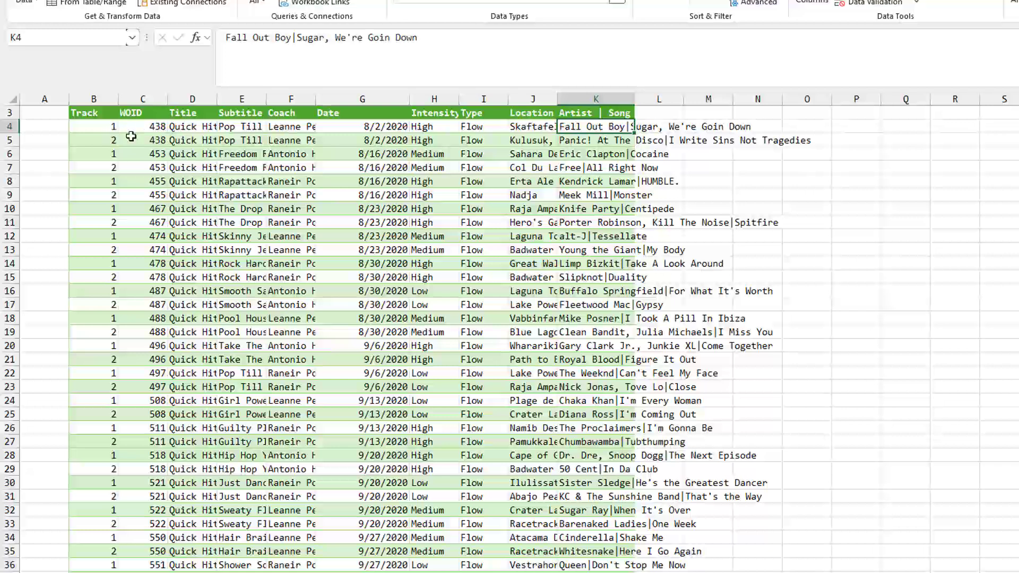
{"action": "key", "text": "ctrl+Page_Up"}
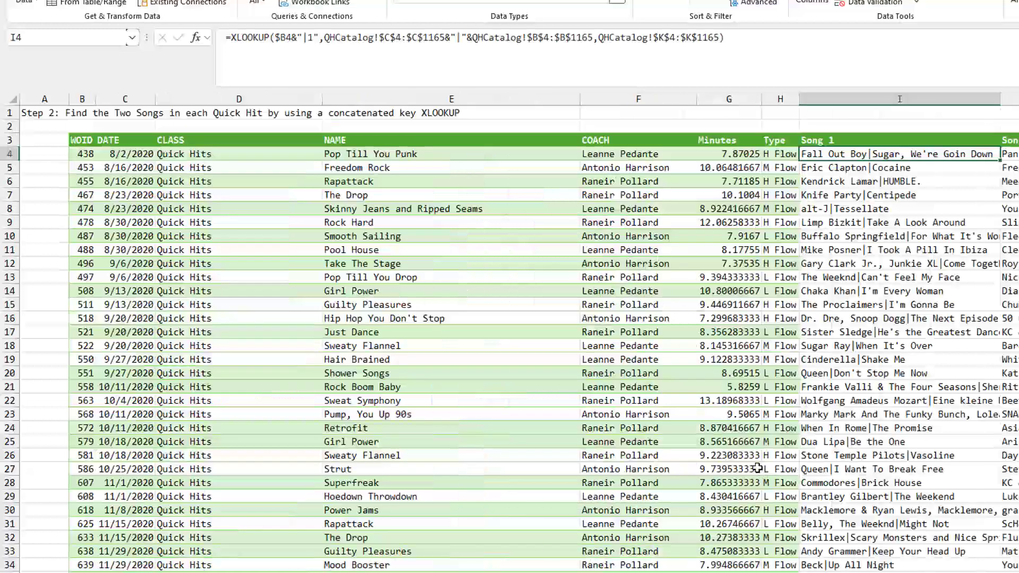
{"action": "key", "text": "F2"}
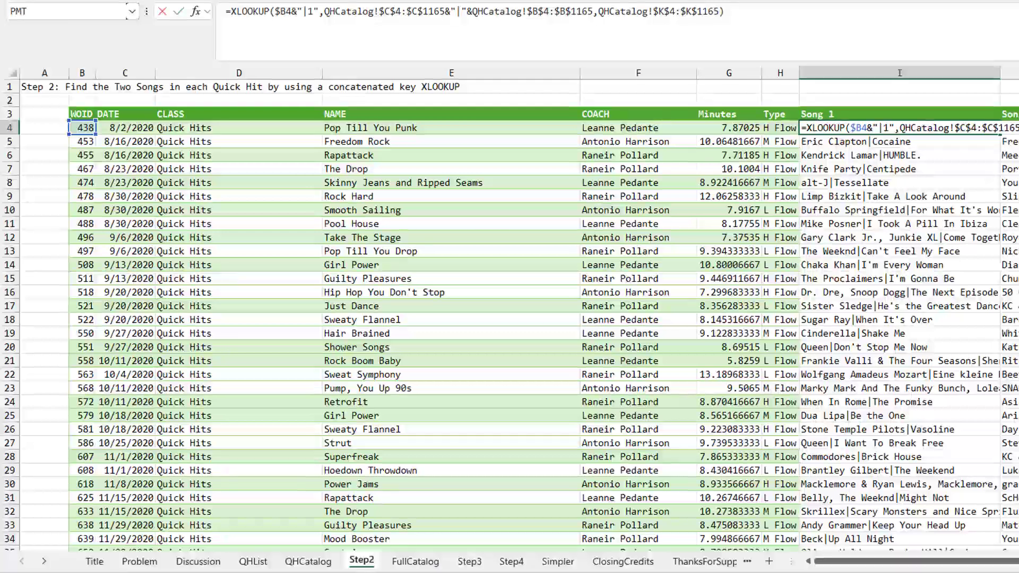
{"action": "key", "text": "Escape"}
{"action": "left_click", "coordinate": [308, 562]}
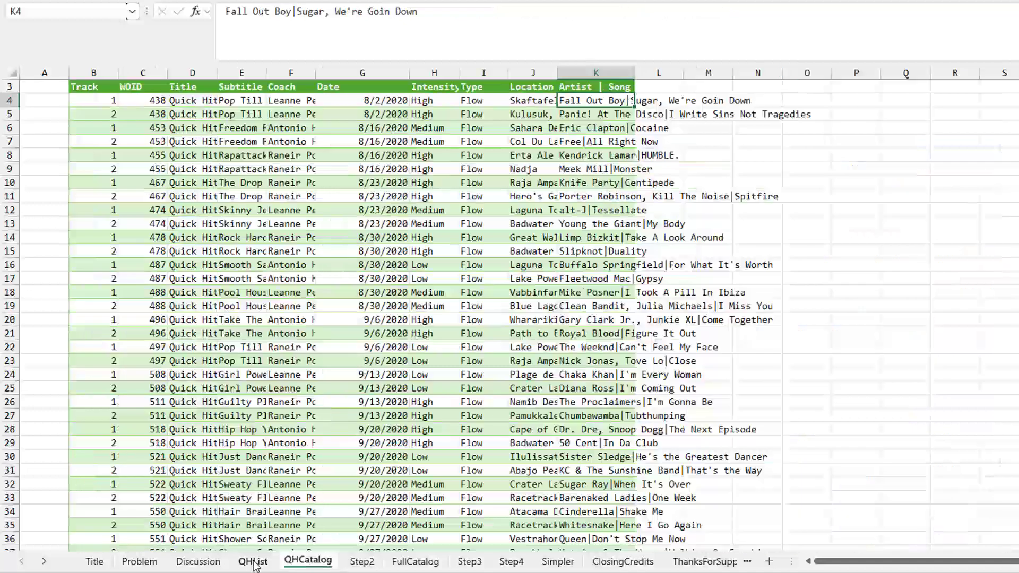
{"action": "left_click", "coordinate": [358, 561]}
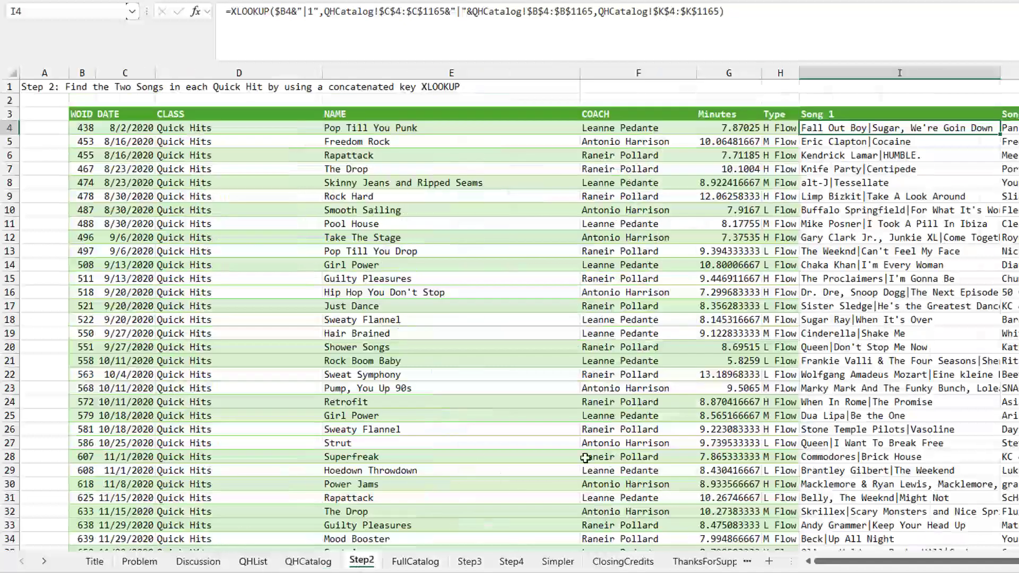
Review the I4 Song 1 formula and the track-2 Song 2 XLOOKUP in J4.
{"action": "key", "text": "F2"}
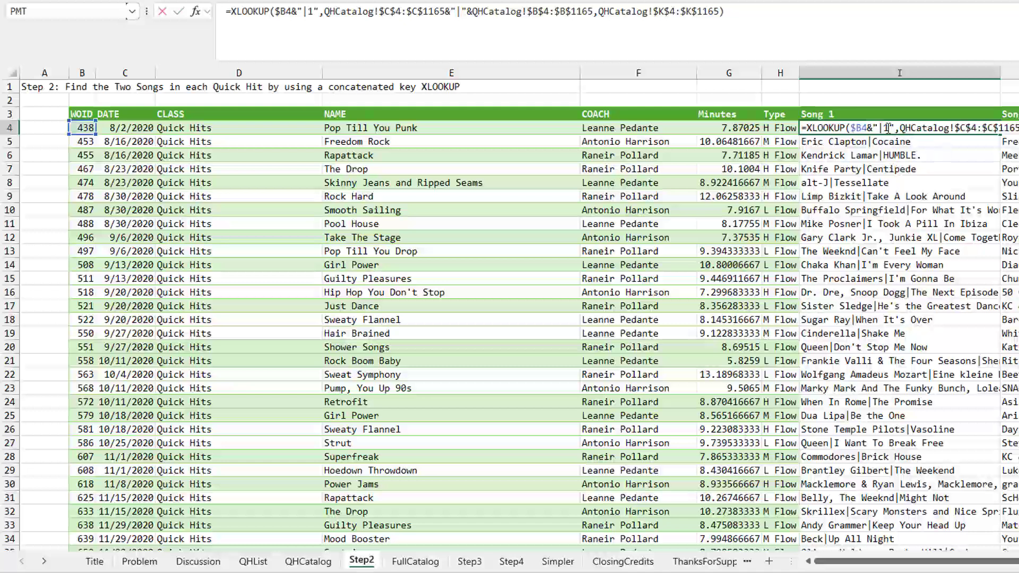
{"action": "key", "text": "Escape"}
{"action": "key", "text": "Right"}
{"action": "key", "text": "F2"}
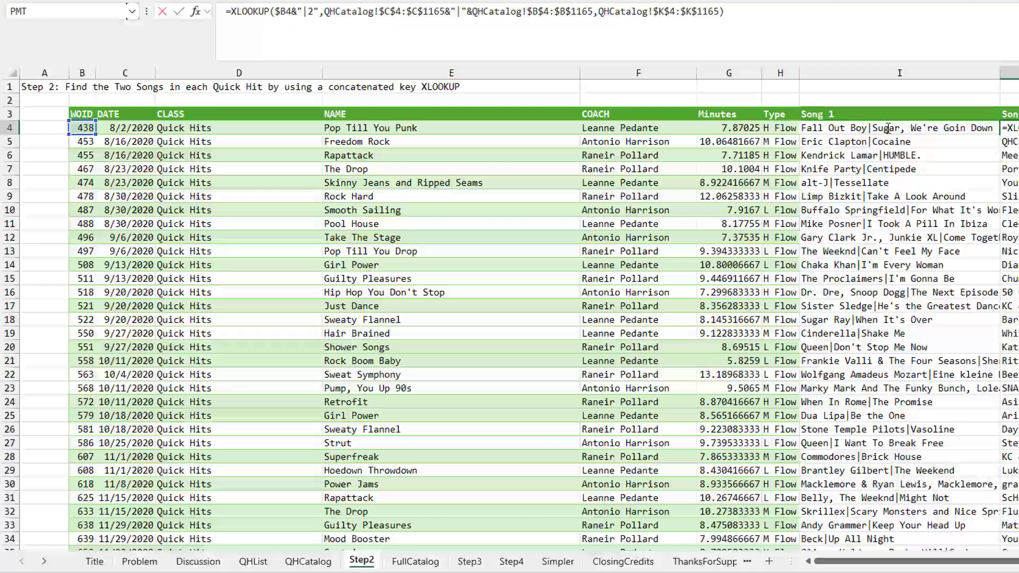
{"action": "key", "text": "Escape"}
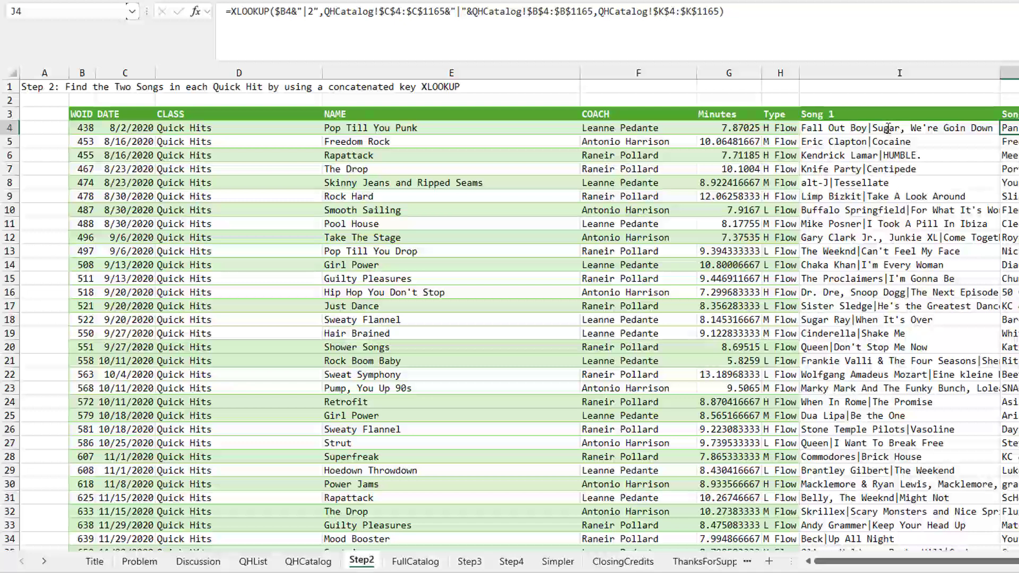
Browse FullCatalog from the top down through workout 157's track numbers.
{"action": "left_click", "coordinate": [415, 562]}
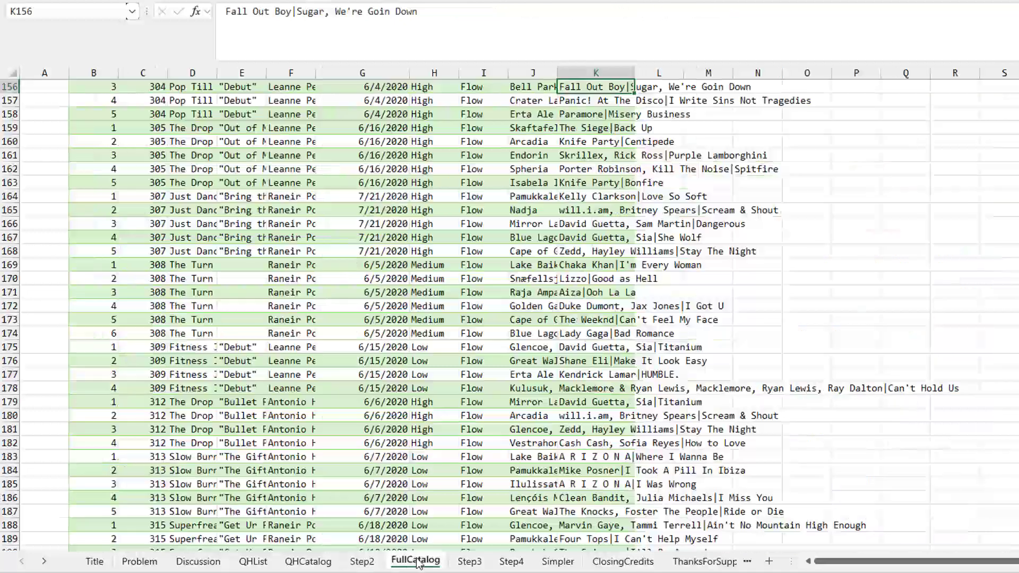
{"action": "key", "text": "ctrl+Home"}
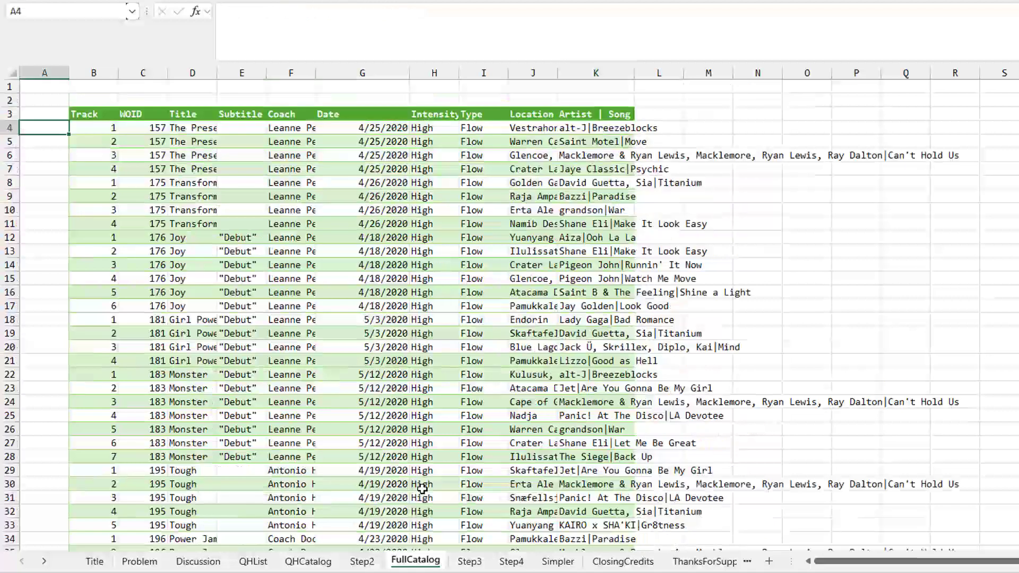
{"action": "key", "text": "Down"}
{"action": "key", "text": "Down"}
{"action": "key", "text": "Down"}
{"action": "key", "text": "Right"}
{"action": "key", "text": "Down"}
{"action": "key", "text": "Down"}
{"action": "key", "text": "Down"}
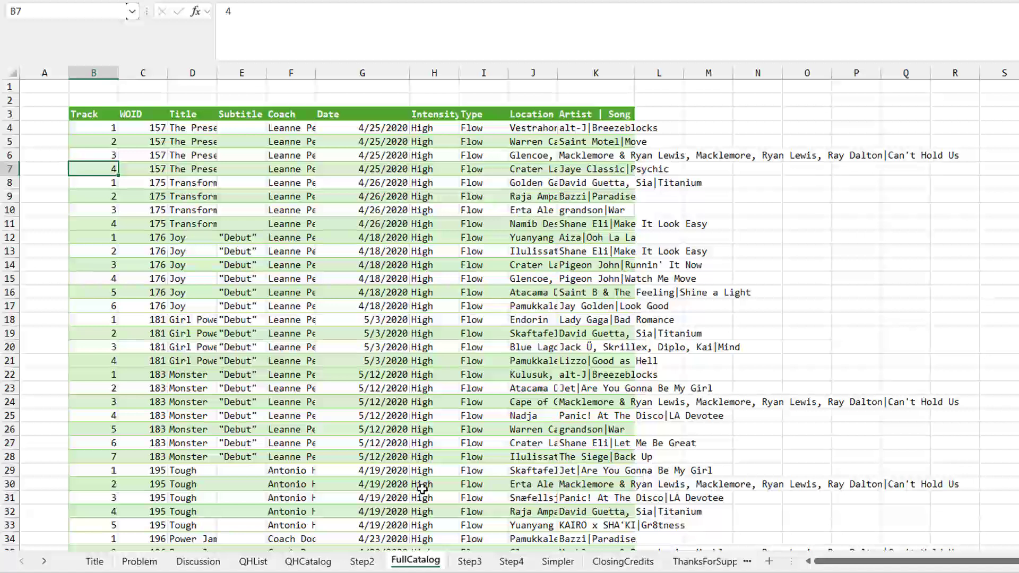
{"action": "key", "text": "Down"}
{"action": "key", "text": "Down"}
{"action": "key", "text": "Down"}
{"action": "key", "text": "Down"}
{"action": "key", "text": "Down"}
{"action": "key", "text": "Down"}
{"action": "key", "text": "Down"}
{"action": "key", "text": "Down"}
{"action": "key", "text": "Down"}
{"action": "key", "text": "Down"}
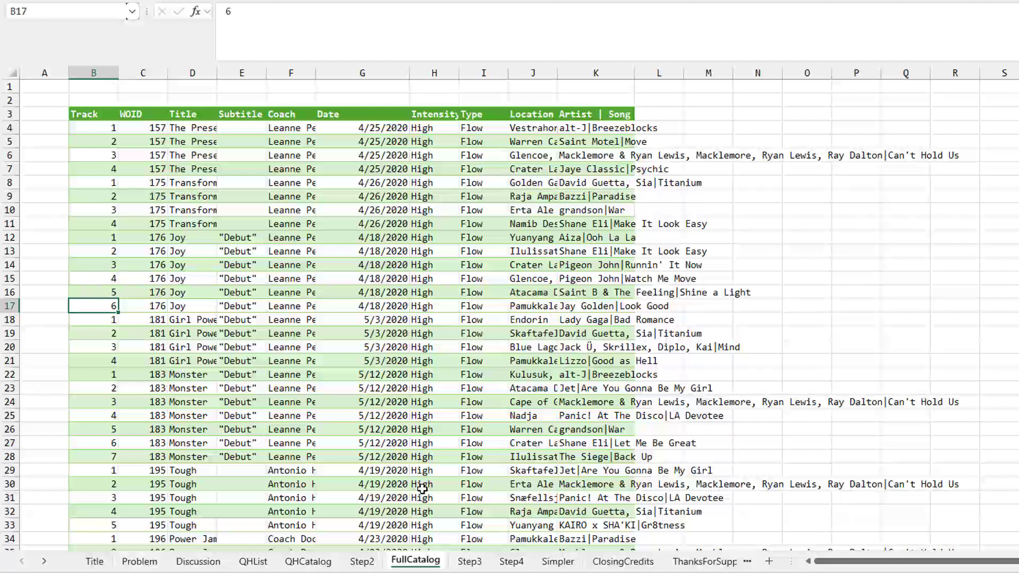
Revisit Step2 and FullCatalog, then view Step3's Song 1 workout formula in K4.
{"action": "key", "text": "ctrl+Page_Up"}
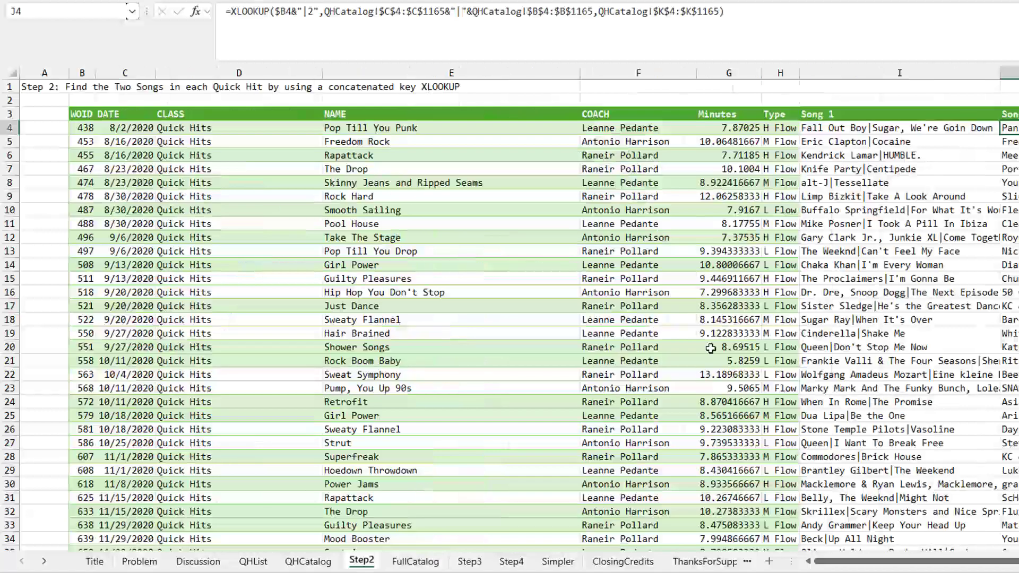
{"action": "left_click", "coordinate": [410, 559]}
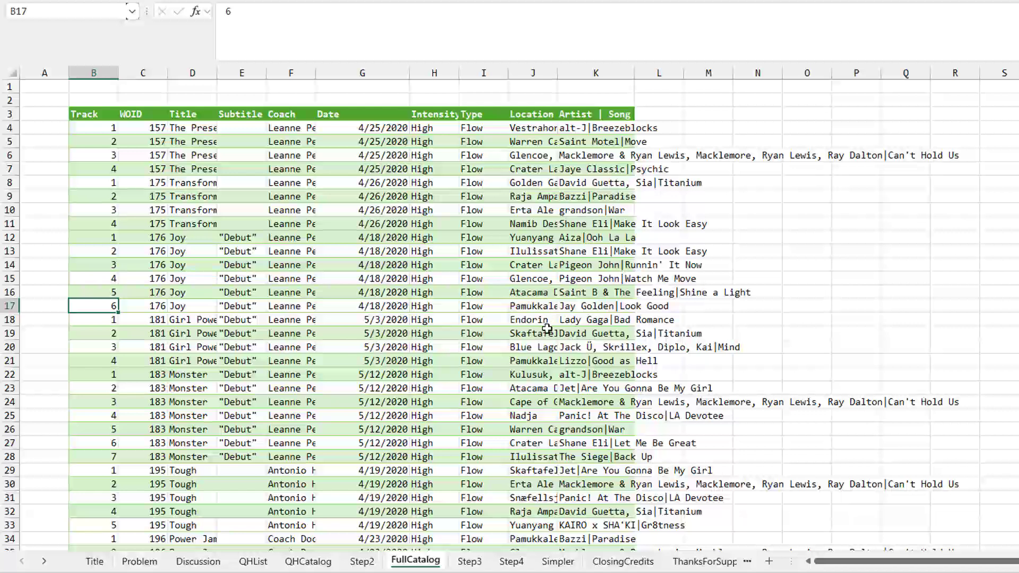
{"action": "key", "text": "ctrl+Page_Down"}
{"action": "key", "text": "F2"}
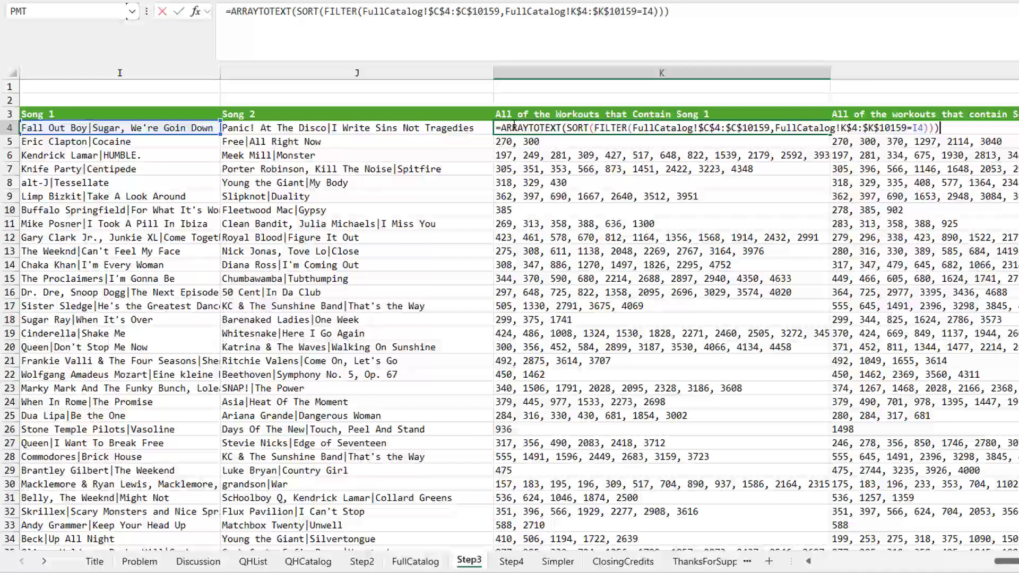
Confirm K4 and inspect the Song 2 workout-list formula in L4.
{"action": "key", "text": "Return"}
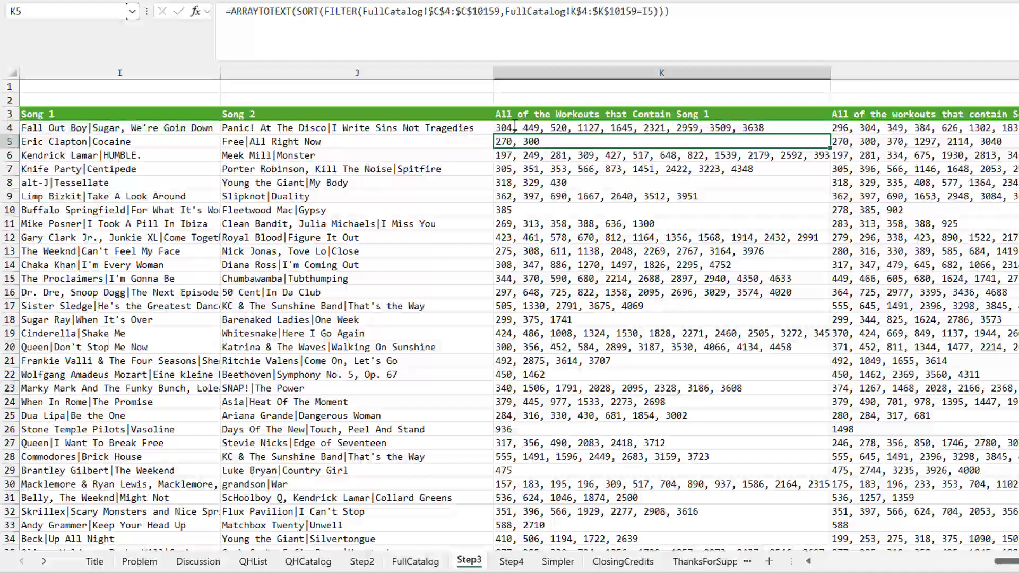
{"action": "key", "text": "Up"}
{"action": "key", "text": "Right"}
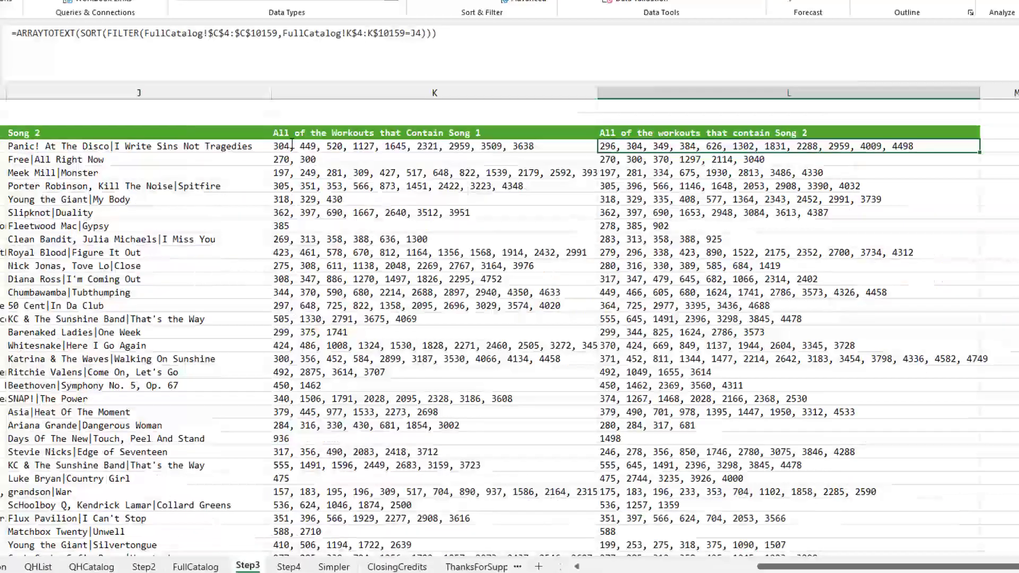
{"action": "key", "text": "F2"}
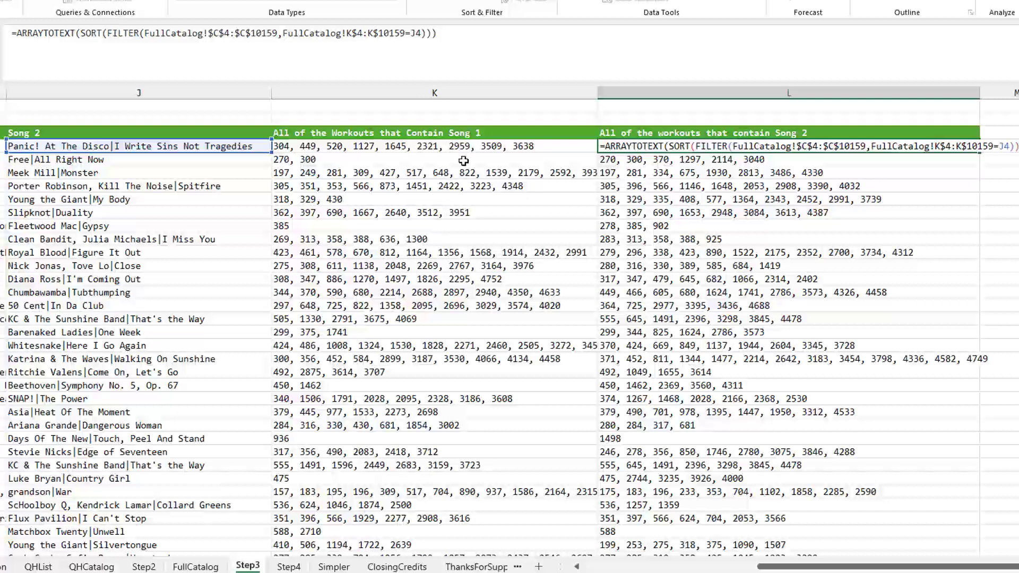
{"action": "key", "text": "Escape"}
Compare the K4 and L4 ARRAYTOTEXT/FILTER workout-list formulas, then move to Step4.
{"action": "left_click", "coordinate": [341, 147]}
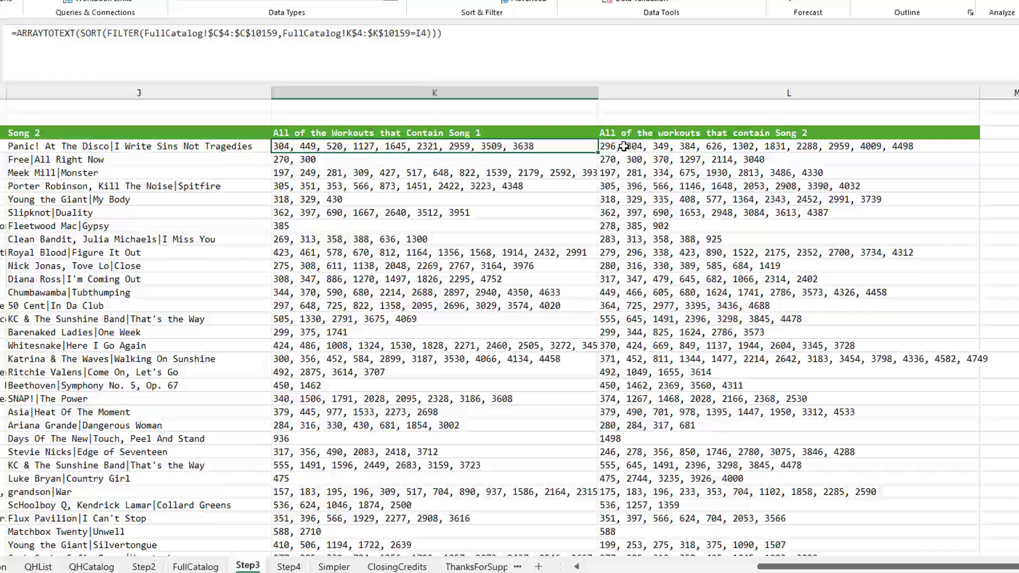
{"action": "left_click", "coordinate": [625, 146]}
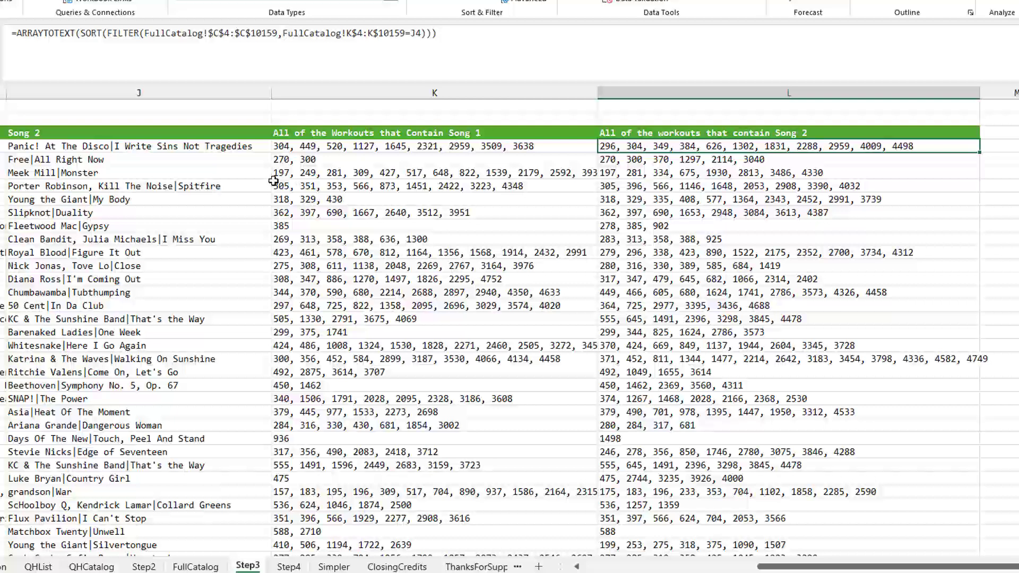
{"action": "left_click", "coordinate": [287, 147]}
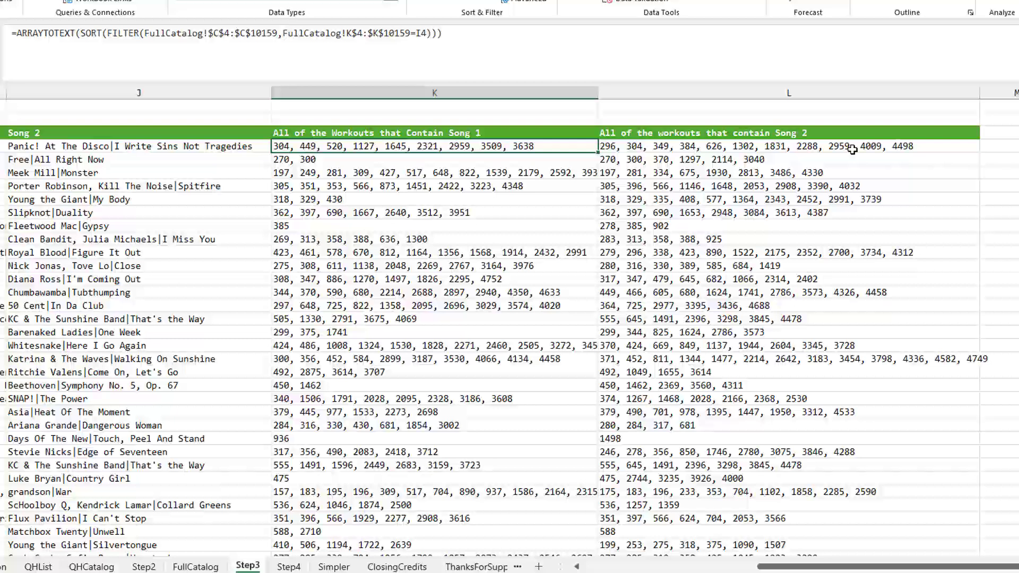
{"action": "left_click", "coordinate": [288, 566]}
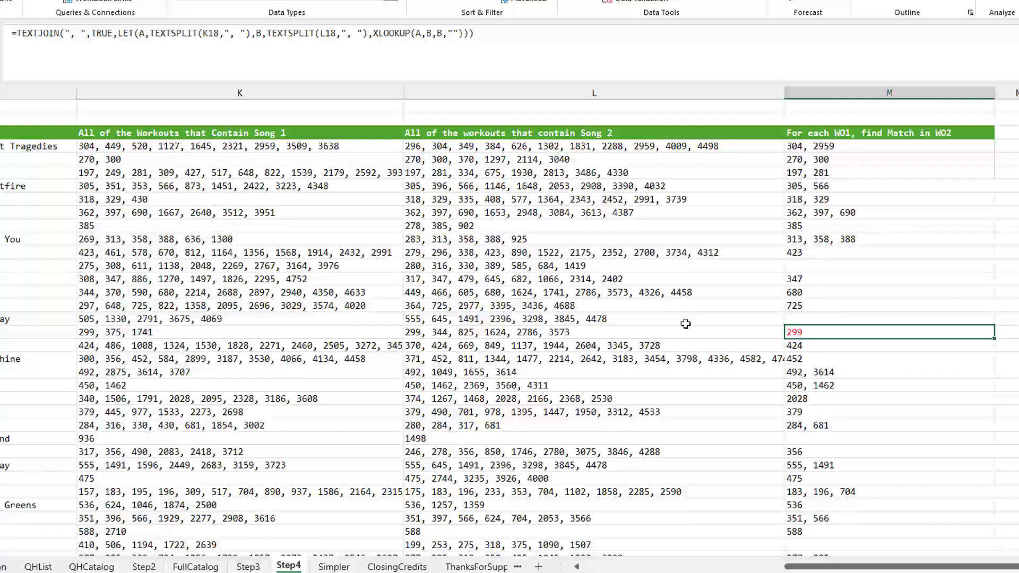
{"action": "left_click", "coordinate": [813, 146]}
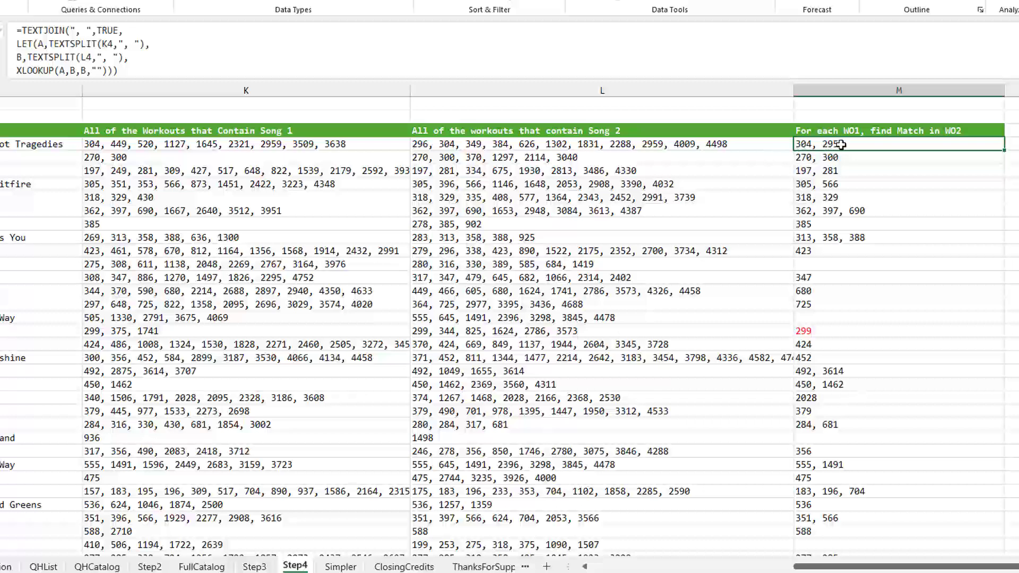
{"action": "left_click", "coordinate": [113, 31]}
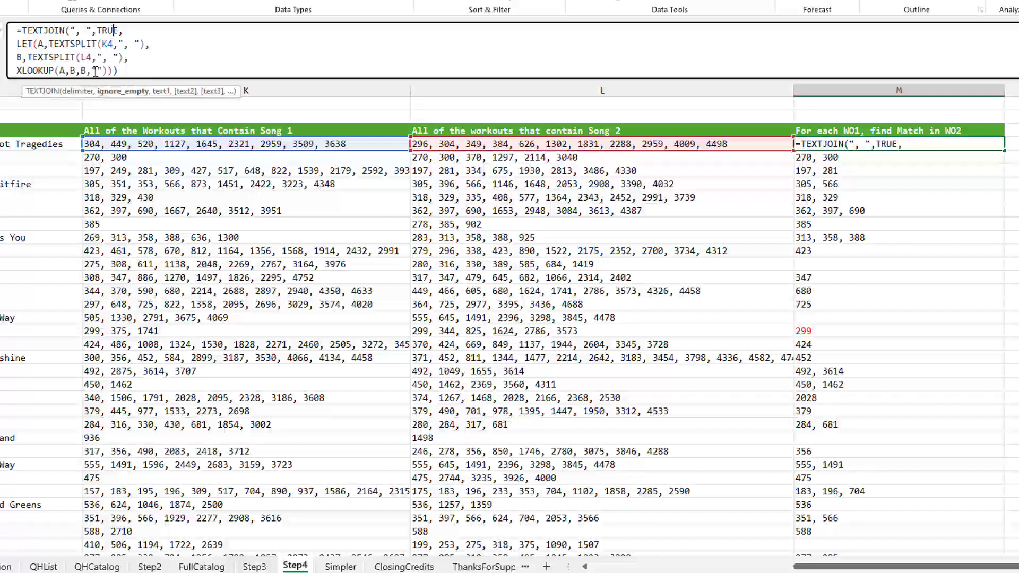
{"action": "key", "text": "ctrl+Return"}
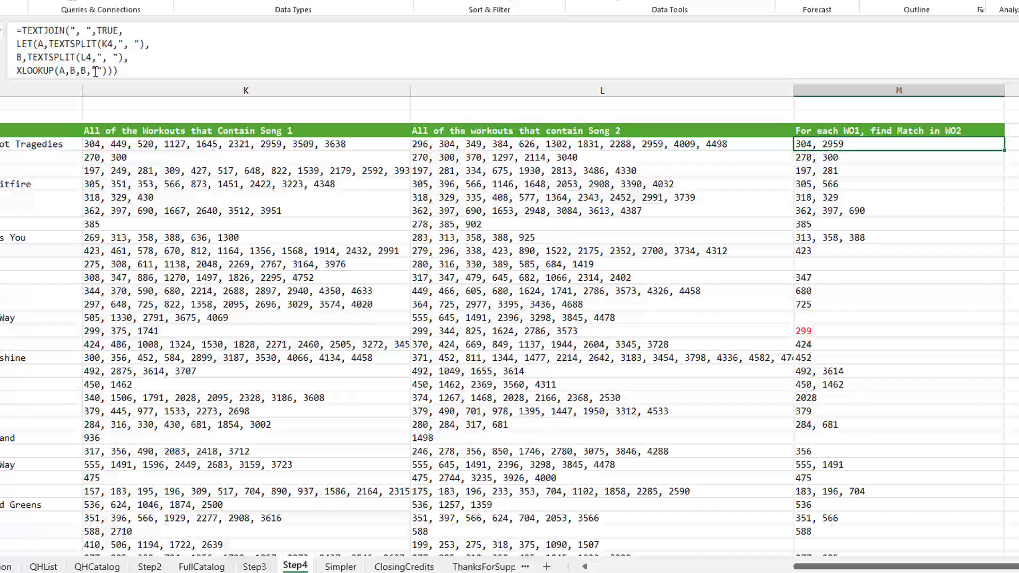
{"action": "left_click", "coordinate": [806, 250]}
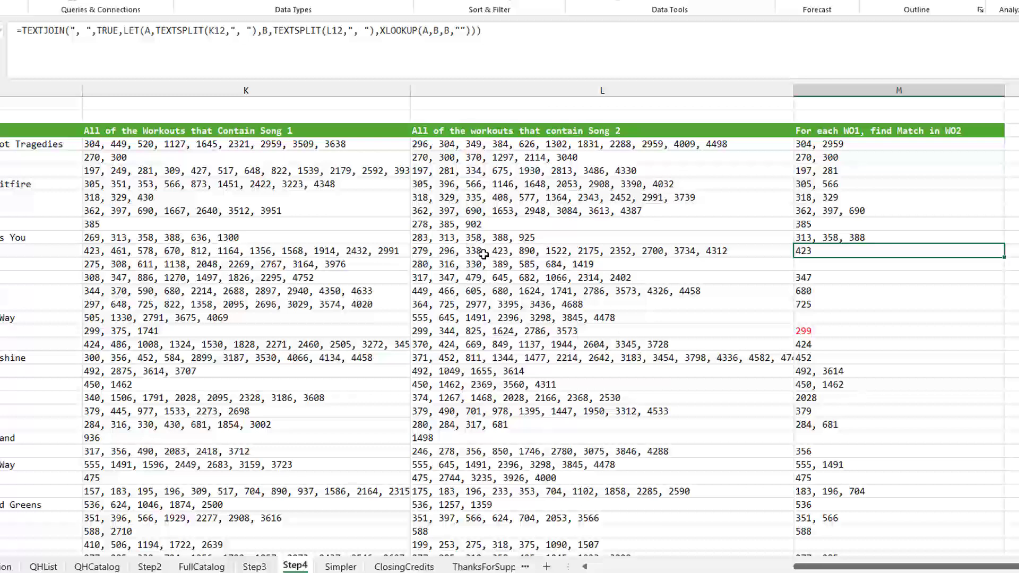
{"action": "key", "text": "Down"}
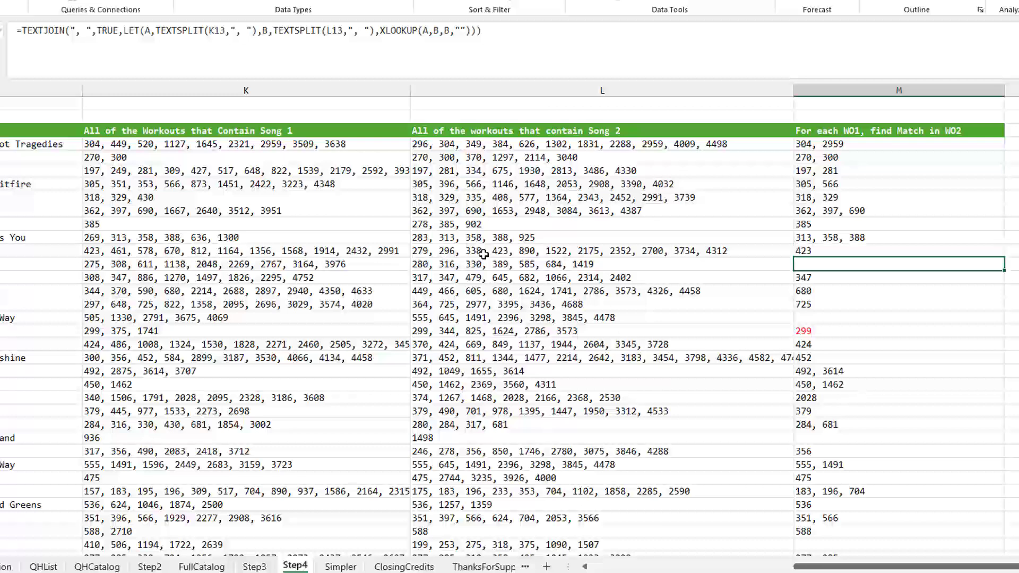
{"action": "key", "text": "Up"}
{"action": "key", "text": "Up"}
{"action": "key", "text": "Up"}
{"action": "key", "text": "Up"}
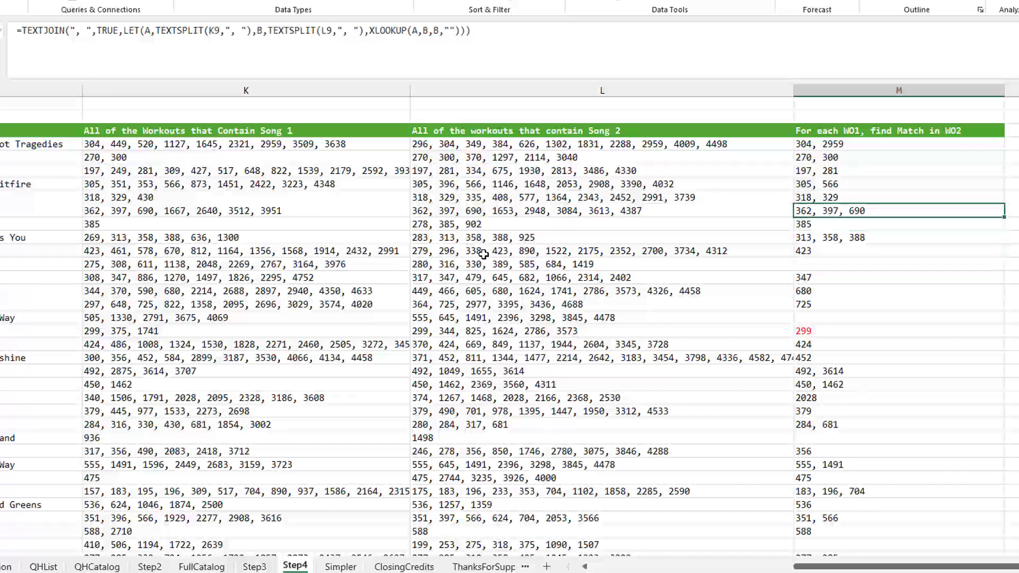
{"action": "key", "text": "Left"}
{"action": "key", "text": "Left"}
{"action": "key", "text": "Left"}
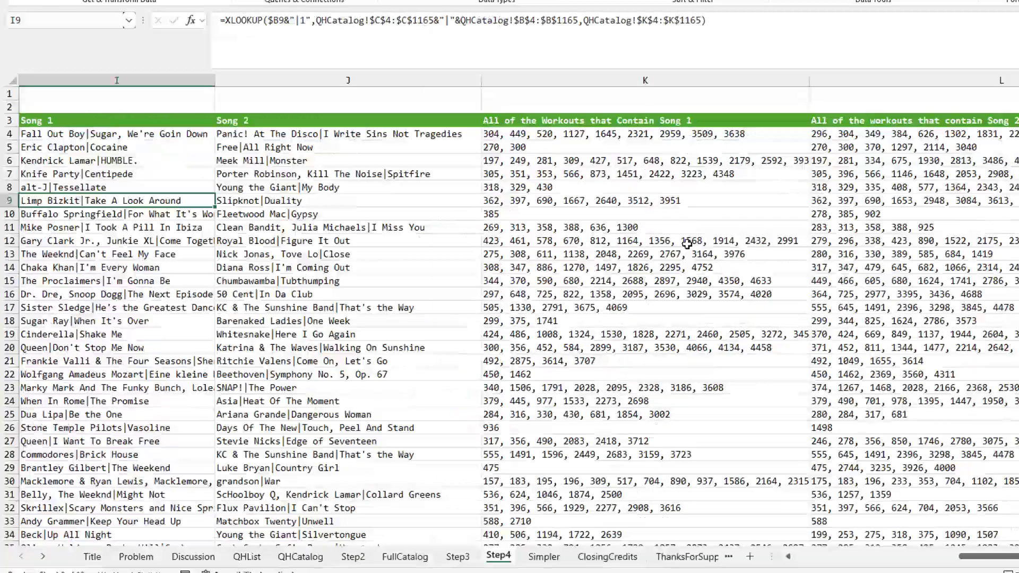
{"action": "key", "text": "Right"}
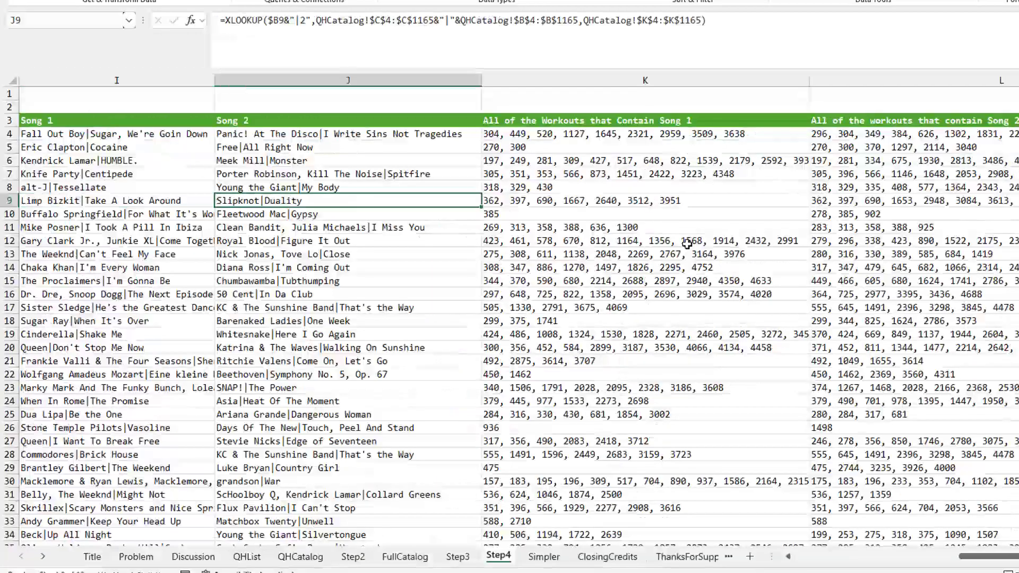
{"action": "key", "text": "Right"}
{"action": "key", "text": "Right"}
{"action": "key", "text": "Right"}
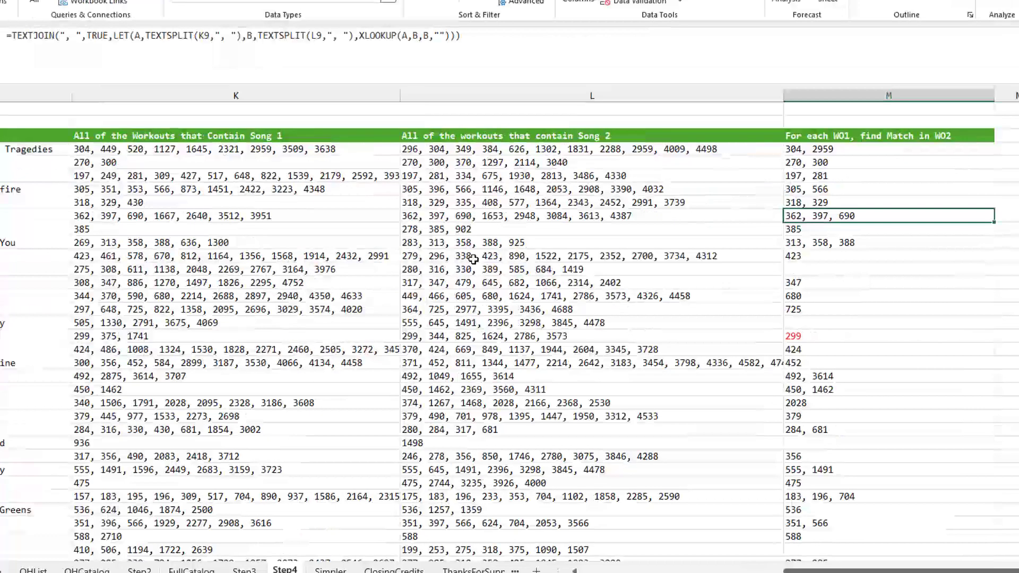
{"action": "key", "text": "Left"}
{"action": "key", "text": "Left"}
{"action": "key", "text": "Left"}
{"action": "key", "text": "Left"}
{"action": "key", "text": "Left"}
{"action": "key", "text": "Left"}
{"action": "key", "text": "Left"}
{"action": "key", "text": "Left"}
{"action": "key", "text": "Left"}
{"action": "key", "text": "Left"}
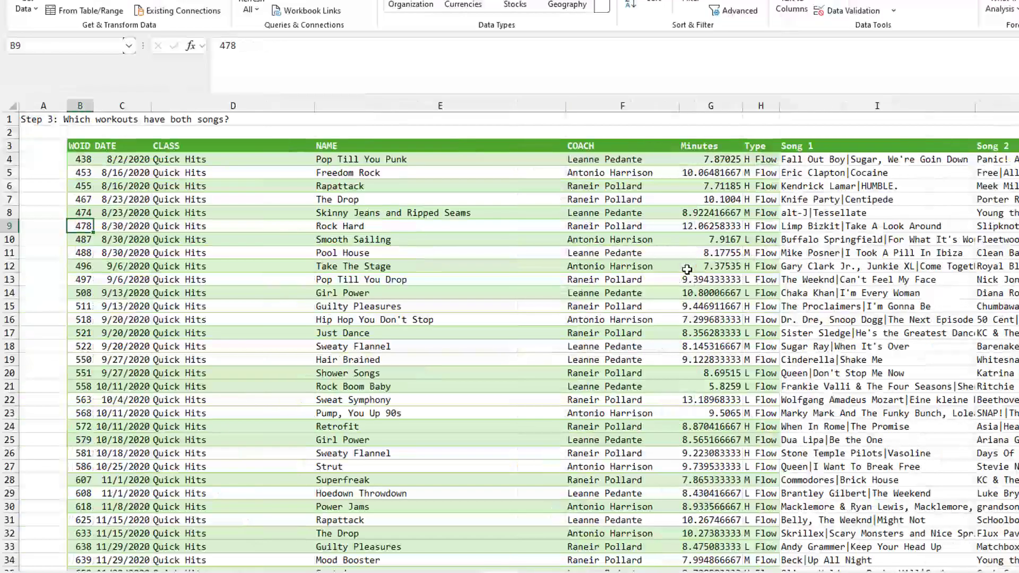
Jump across the row to the matched workouts result.
{"action": "key", "text": "ctrl+Right"}
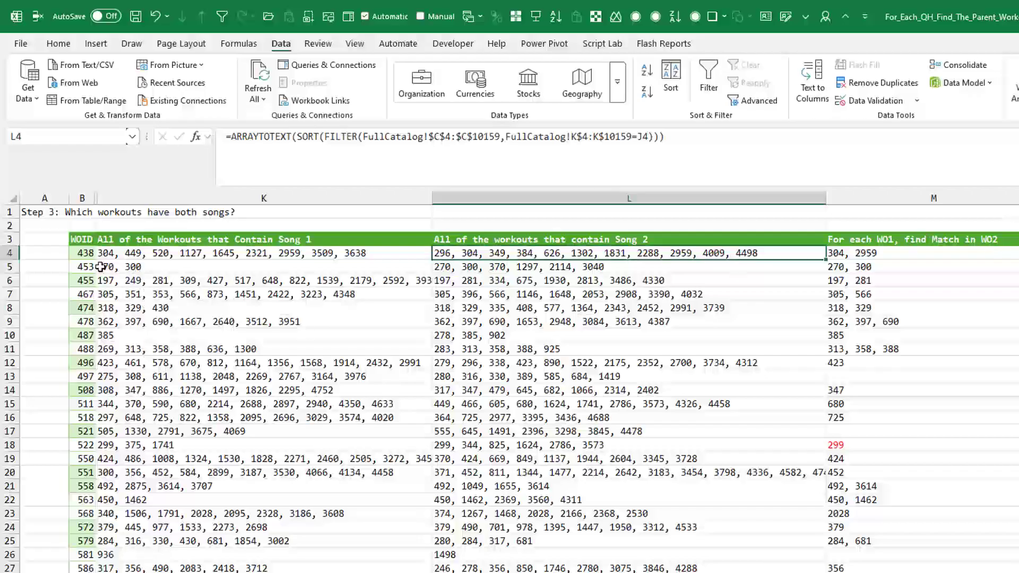
Select Quick Hit WOID 438 and return to the full workout table sheet.
{"action": "left_click", "coordinate": [81, 254]}
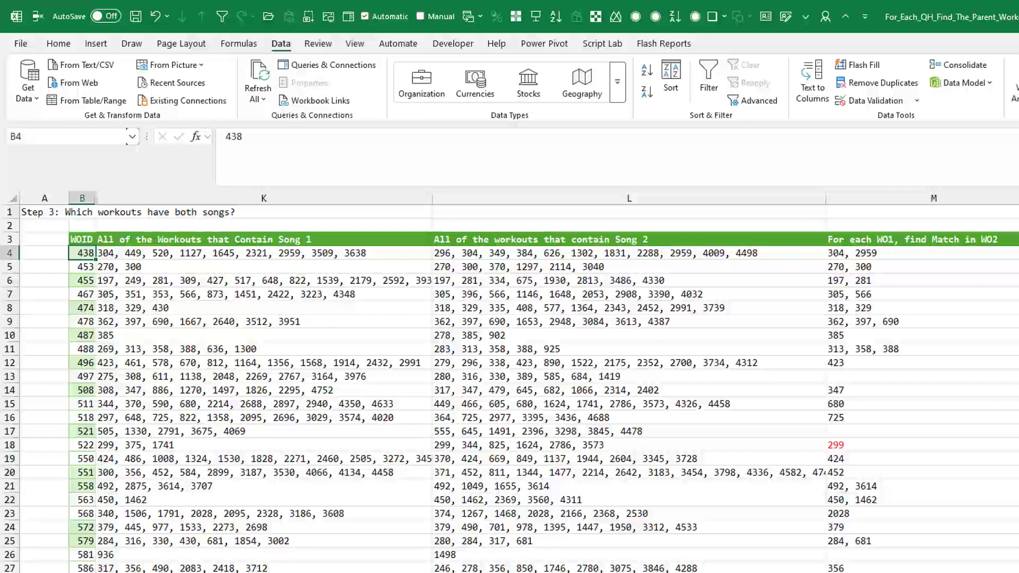
{"action": "key", "text": "ctrl+Page_Up"}
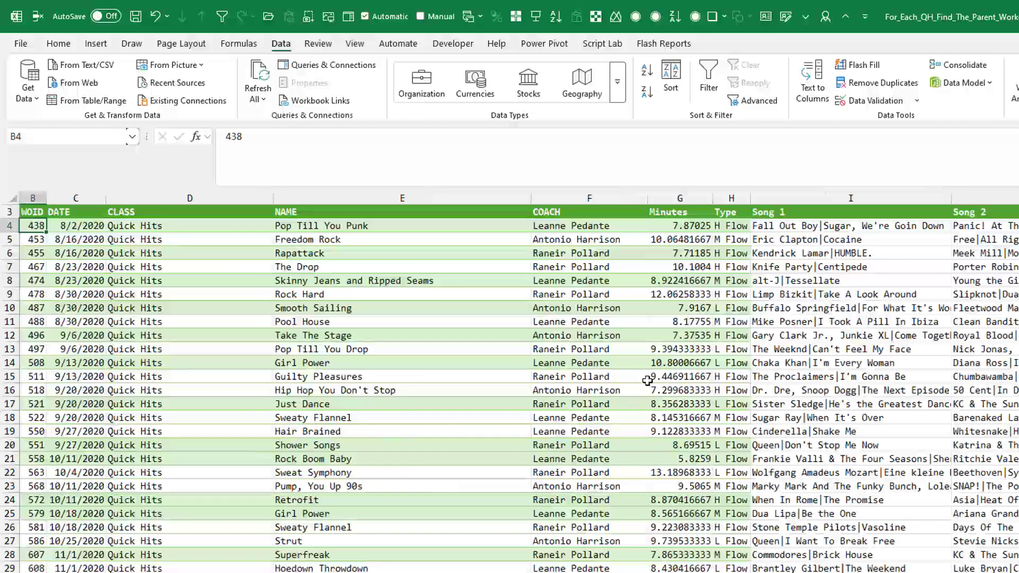
{"action": "left_click", "coordinate": [814, 226]}
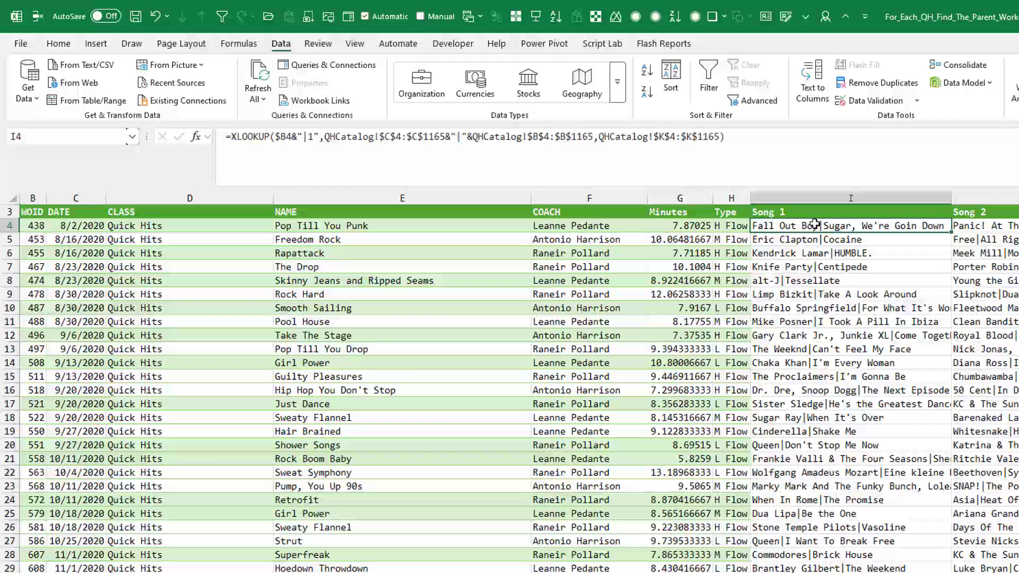
{"action": "key", "text": "Right"}
{"action": "key", "text": "Right"}
{"action": "key", "text": "Right"}
{"action": "key", "text": "Left"}
{"action": "key", "text": "Left"}
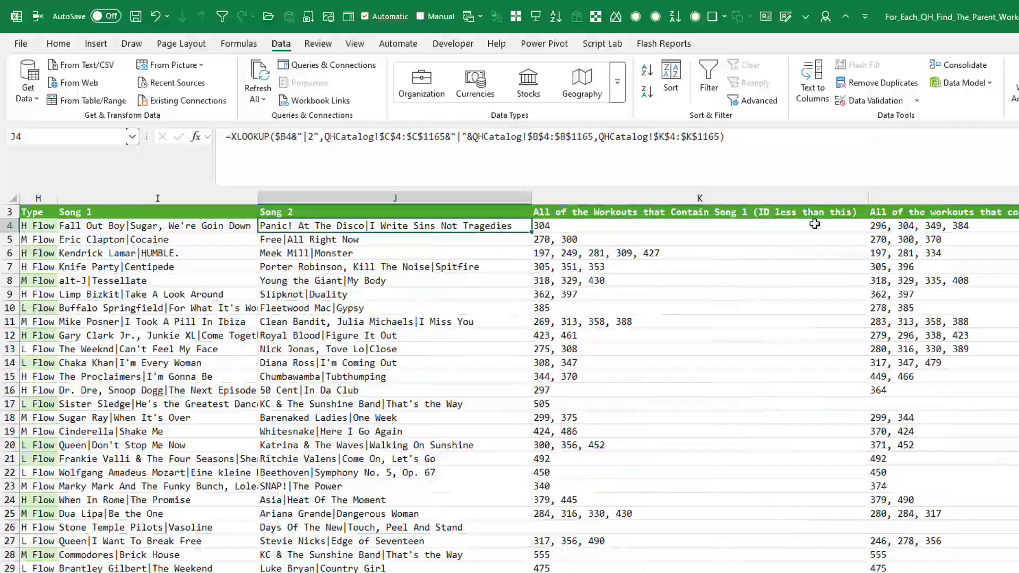
{"action": "key", "text": "Right"}
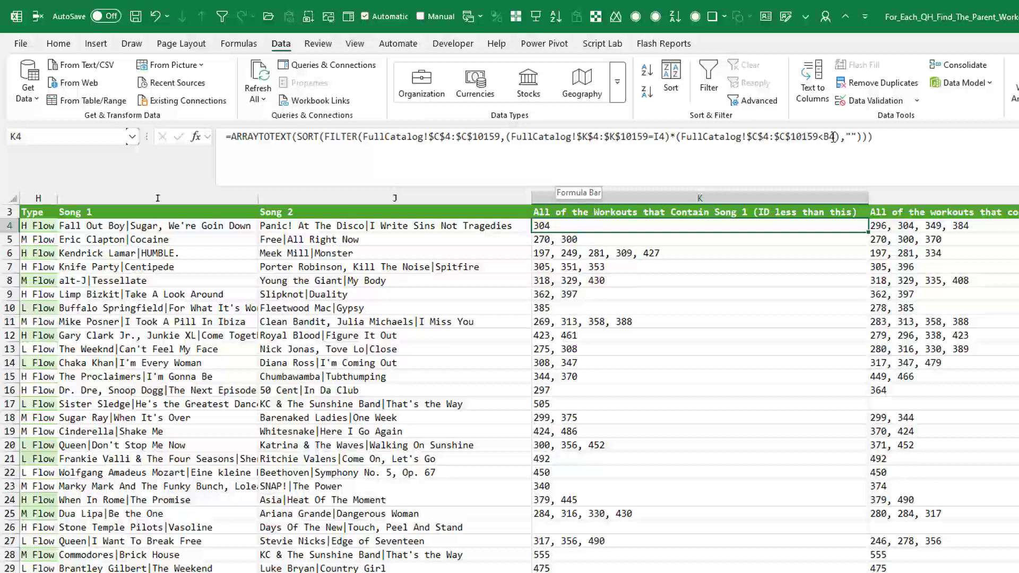
{"action": "key", "text": "Right"}
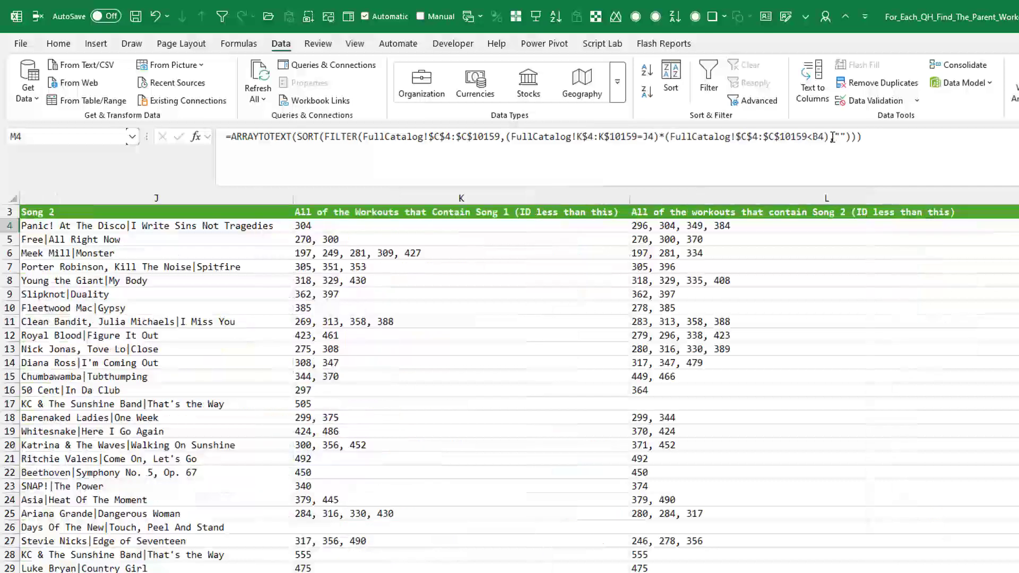
{"action": "key", "text": "Right"}
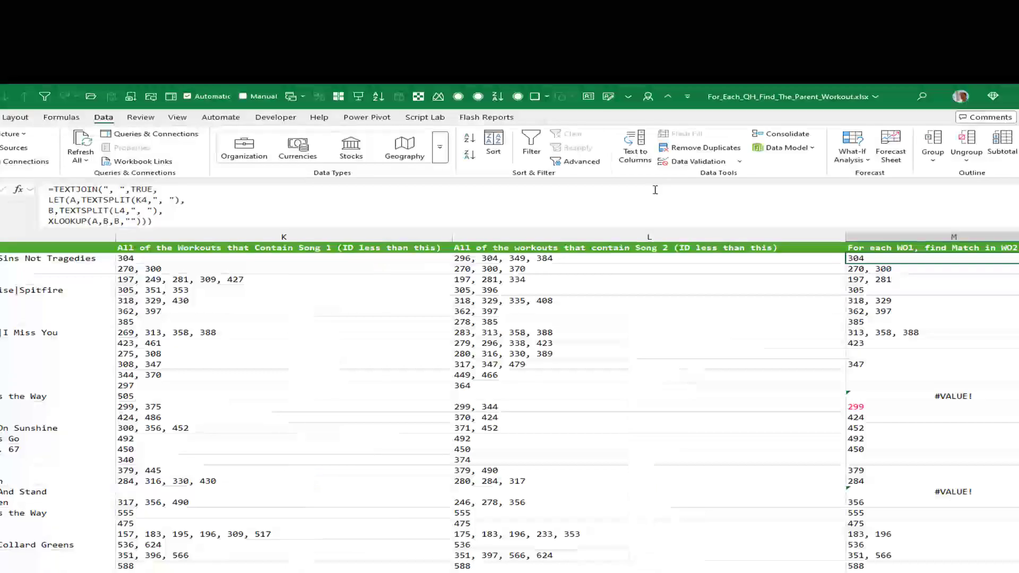
Step down and back up through the column M match results.
{"action": "key", "text": "Down"}
{"action": "key", "text": "Down"}
{"action": "key", "text": "Down"}
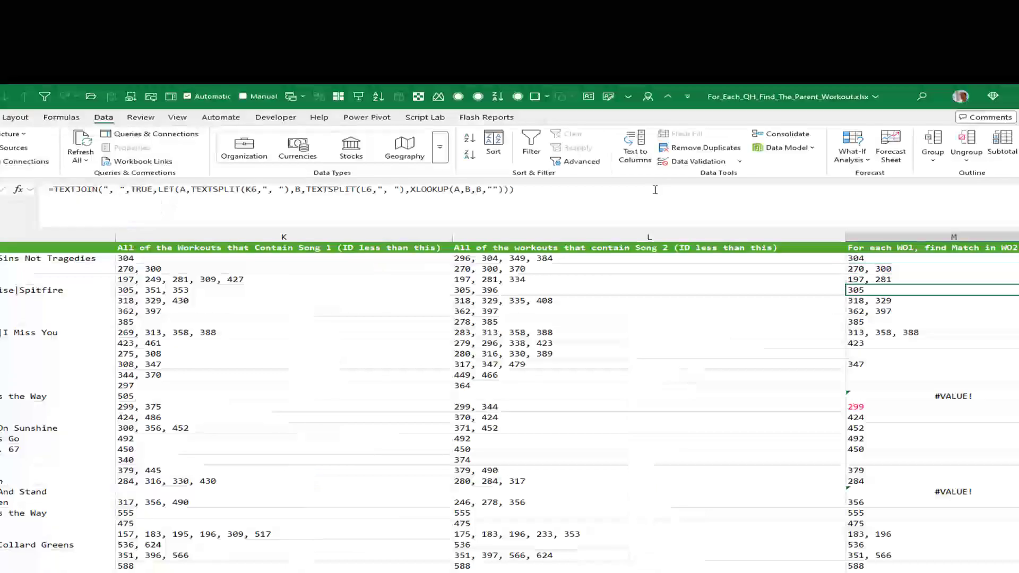
{"action": "key", "text": "Down"}
{"action": "key", "text": "Down"}
{"action": "key", "text": "Down"}
{"action": "key", "text": "Down"}
{"action": "key", "text": "Down"}
{"action": "key", "text": "Down"}
{"action": "key", "text": "Down"}
{"action": "key", "text": "Down"}
{"action": "key", "text": "Down"}
{"action": "key", "text": "Down"}
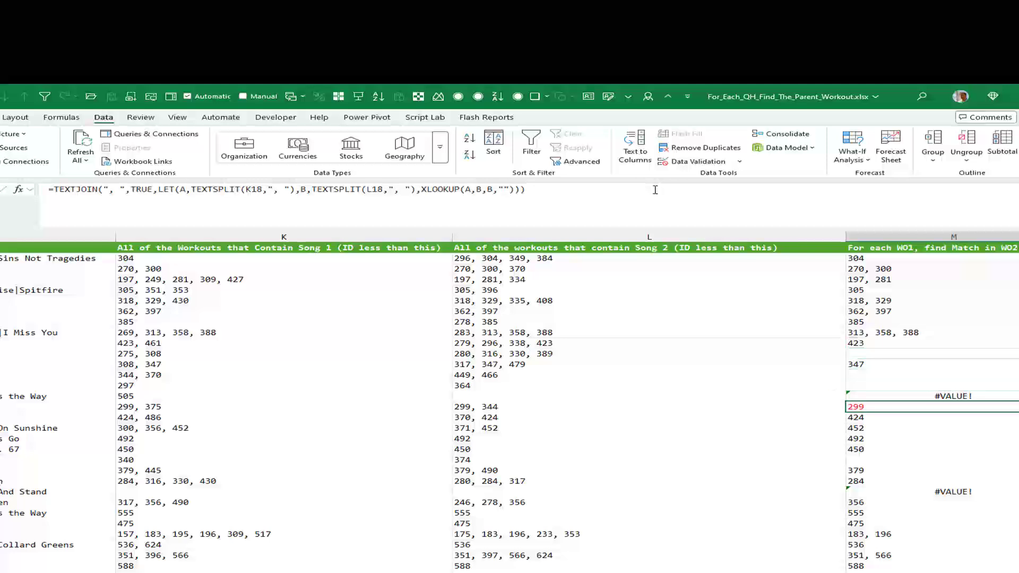
{"action": "key", "text": "Up"}
{"action": "key", "text": "Up"}
{"action": "key", "text": "Up"}
{"action": "key", "text": "Up"}
{"action": "key", "text": "Up"}
{"action": "key", "text": "Up"}
{"action": "key", "text": "Up"}
{"action": "key", "text": "Up"}
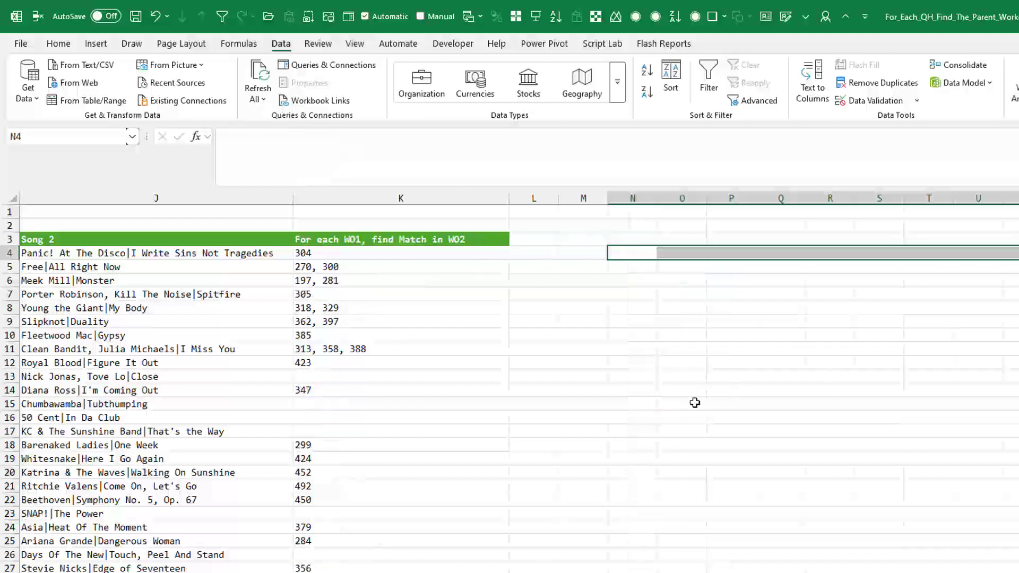
{"action": "left_click", "coordinate": [321, 253]}
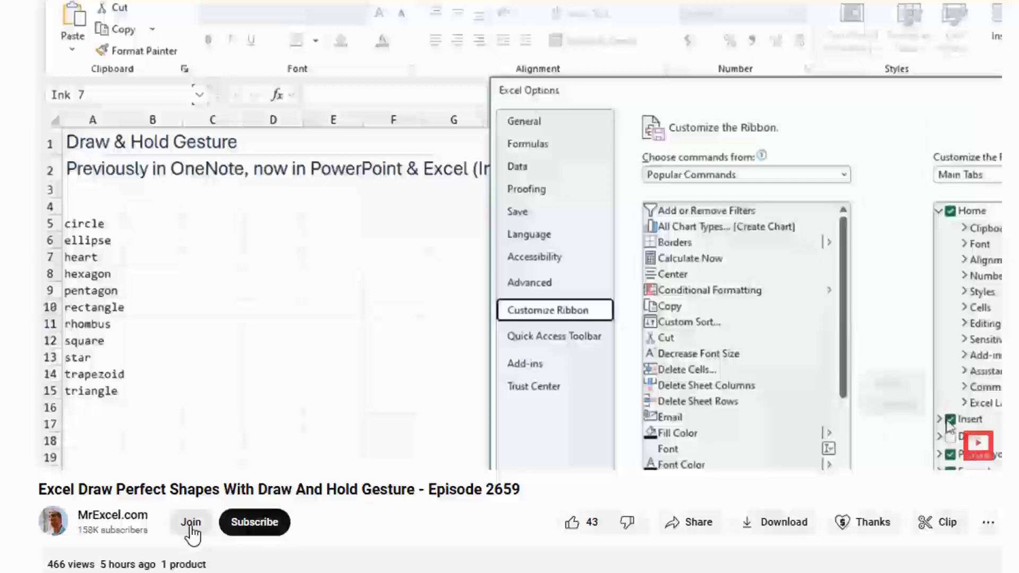
Bring up the MrExcel.com channel membership offer from the Join button.
{"action": "left_click", "coordinate": [191, 526]}
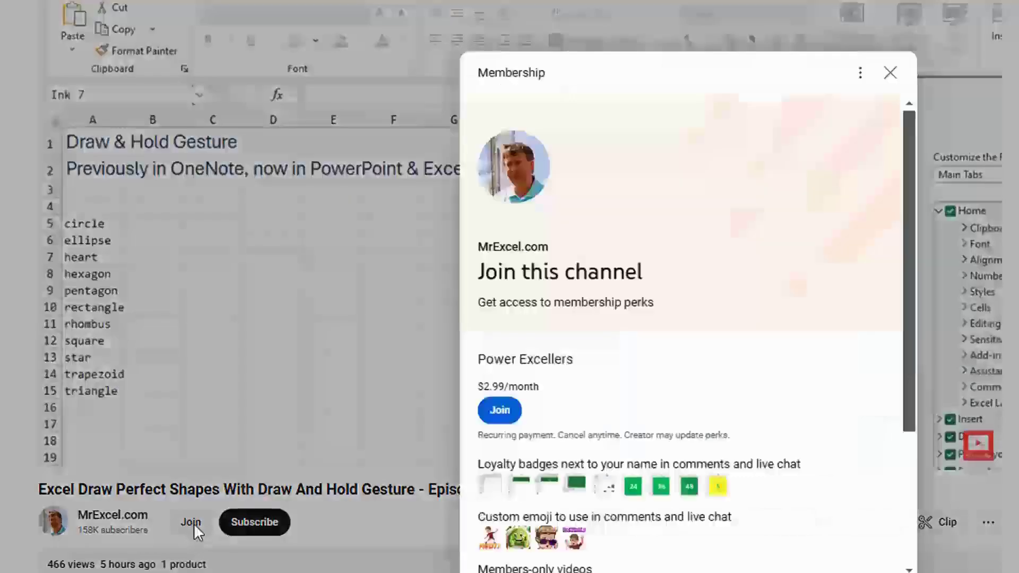
{"action": "scroll", "coordinate": [731, 272], "scroll_direction": "down", "scroll_amount": 1}
{"action": "scroll", "coordinate": [731, 272], "scroll_direction": "down", "scroll_amount": 2}
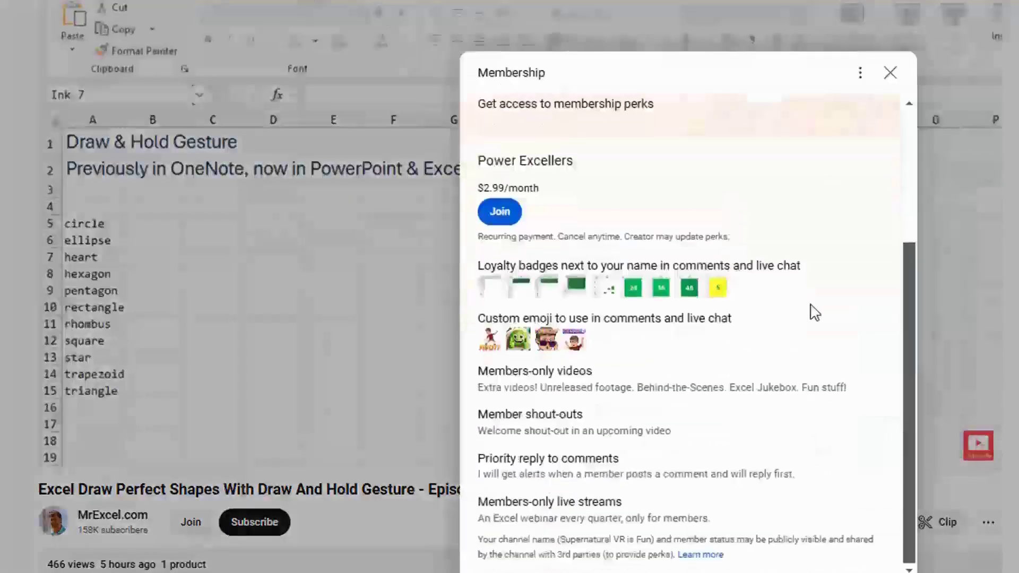